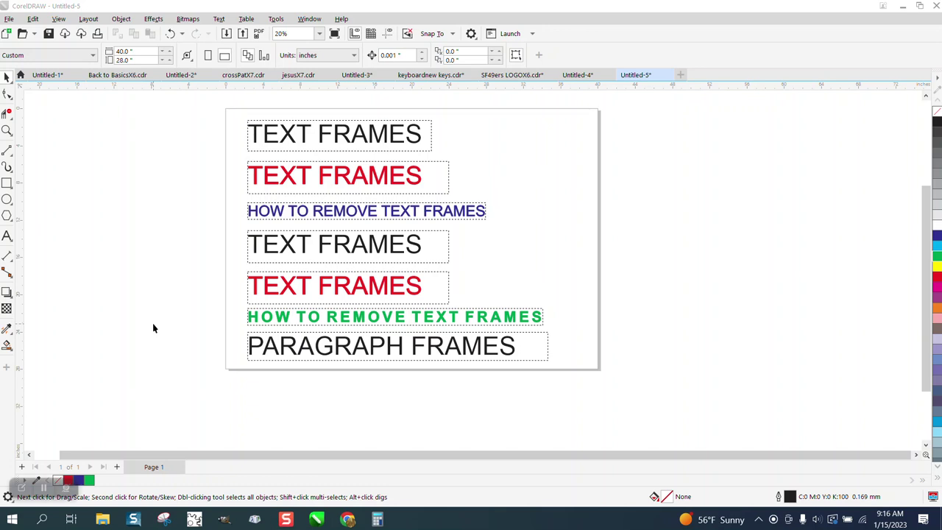
# - Zoom in on the seven text lines and switch off Text > Paragraph Text Frame > Show Text Frames
pyautogui.click(7, 130)
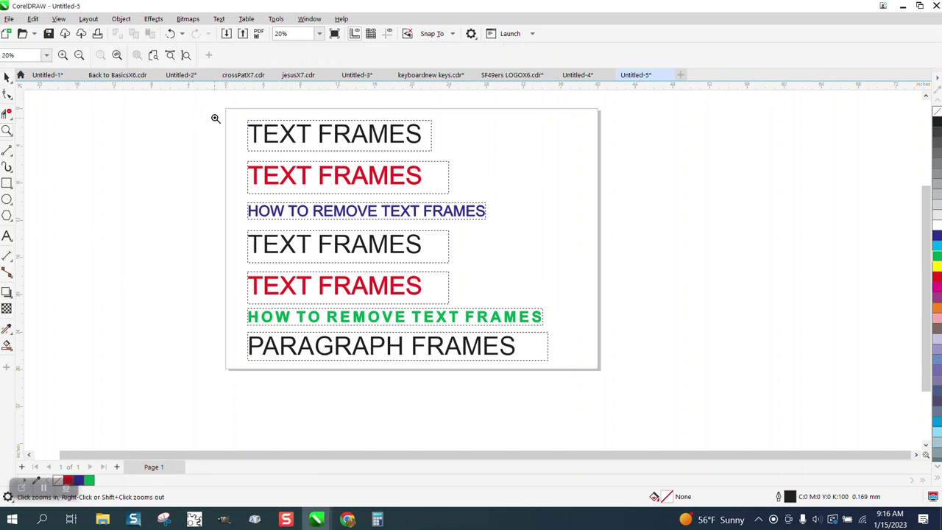
pyautogui.moveTo(223, 110); pyautogui.dragTo(615, 395)
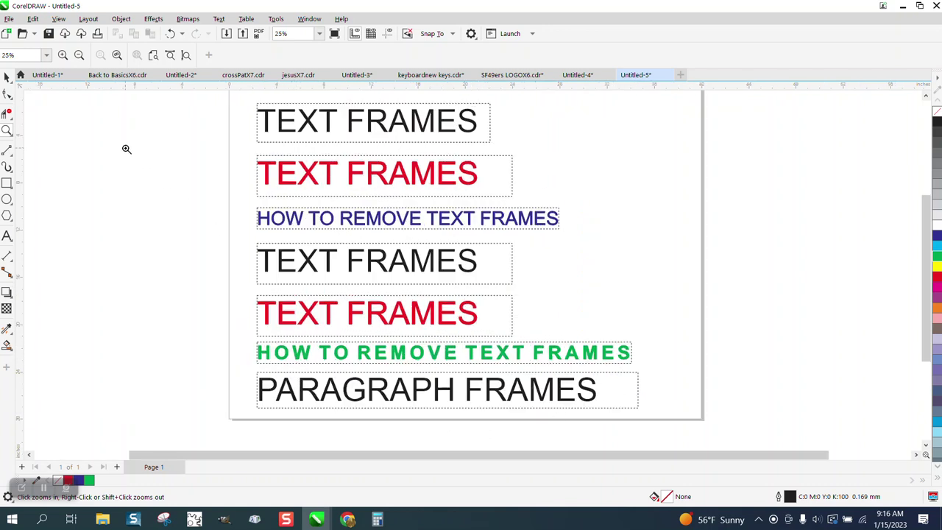
pyautogui.click(7, 77)
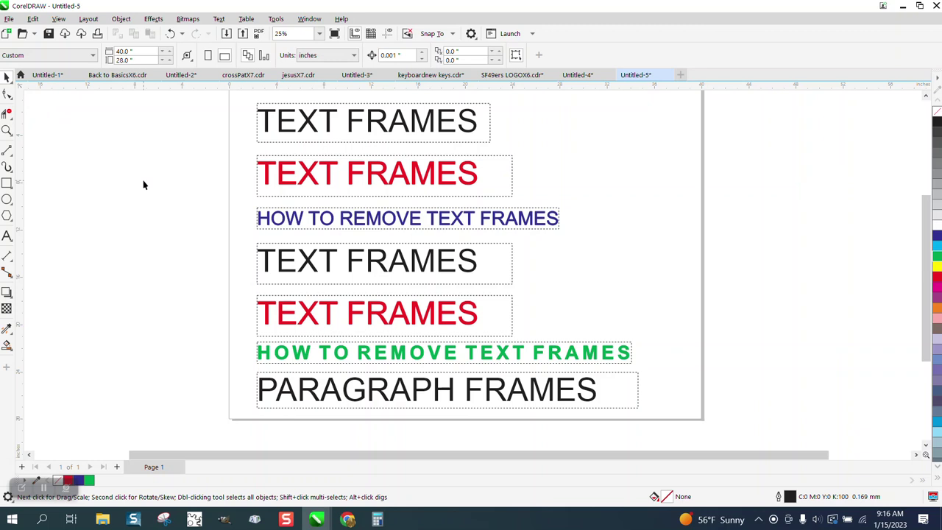
pyautogui.click(258, 140)
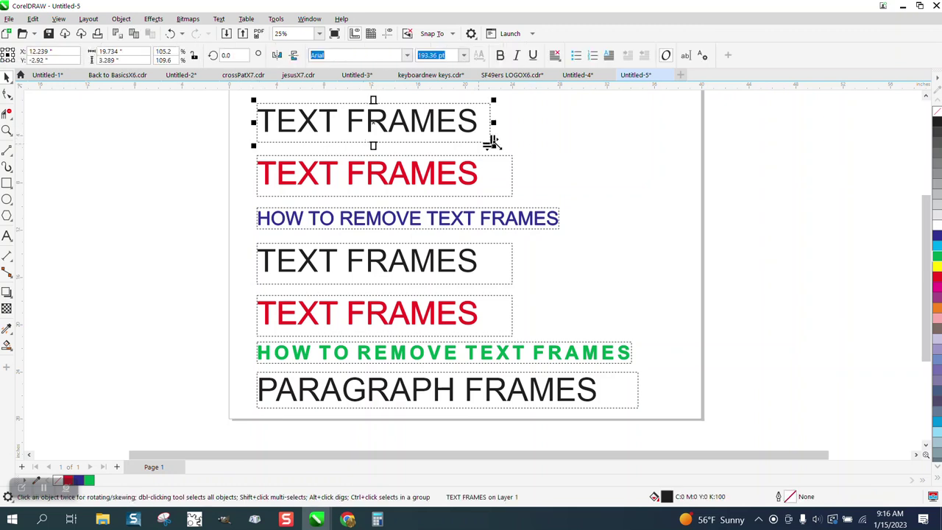
pyautogui.click(238, 112)
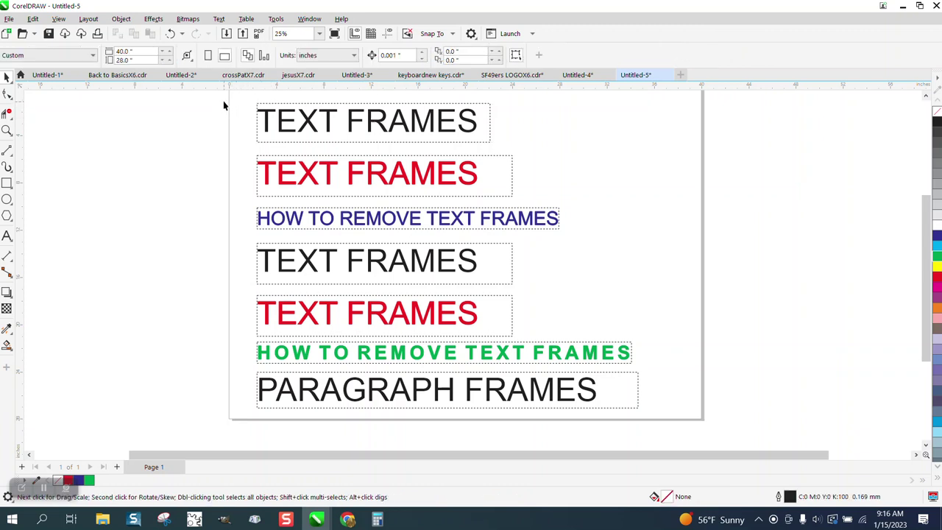
pyautogui.click(219, 18)
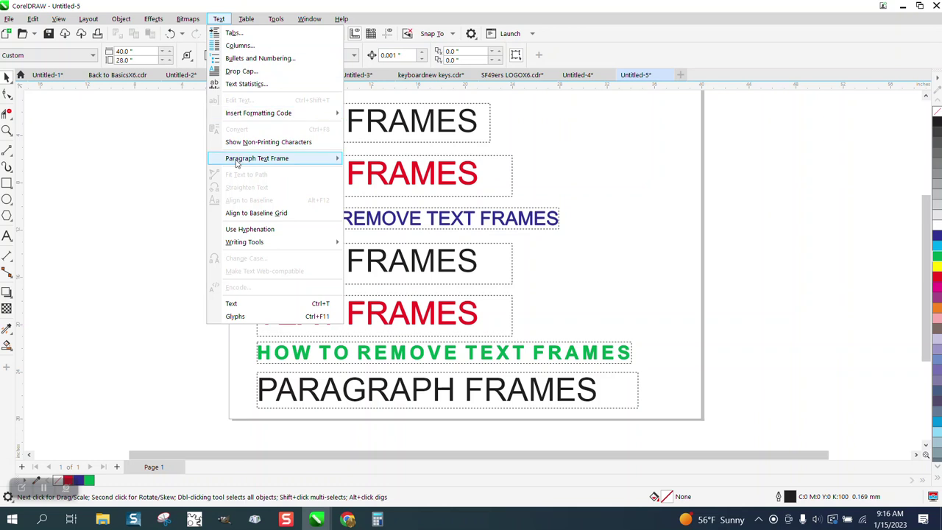
pyautogui.moveTo(309, 158)
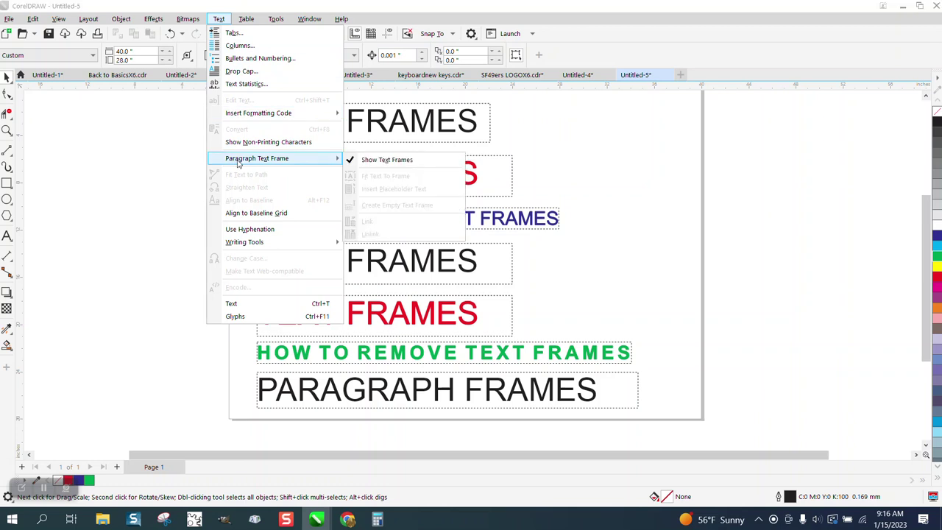
pyautogui.click(350, 162)
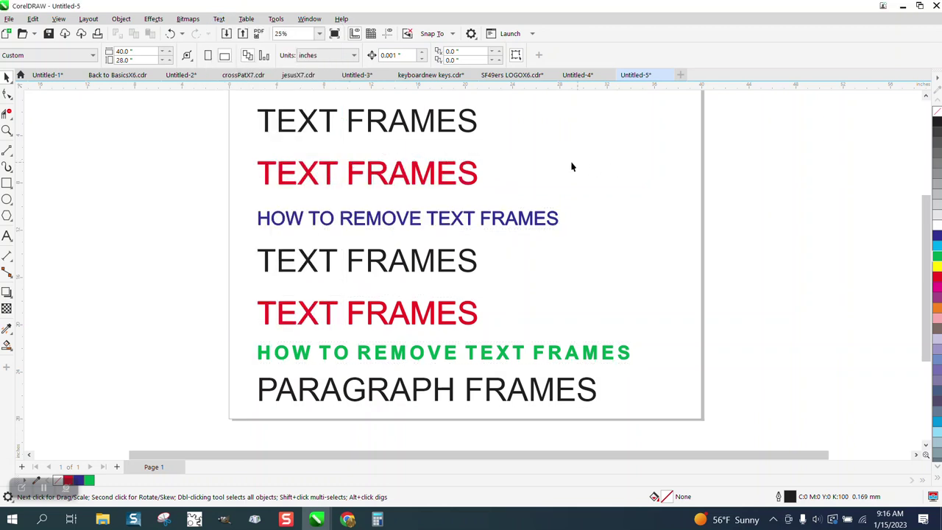
# - Drag the top TEXT FRAMES frame's corner outward, then turn Show Text Frames back on
pyautogui.click(476, 130)
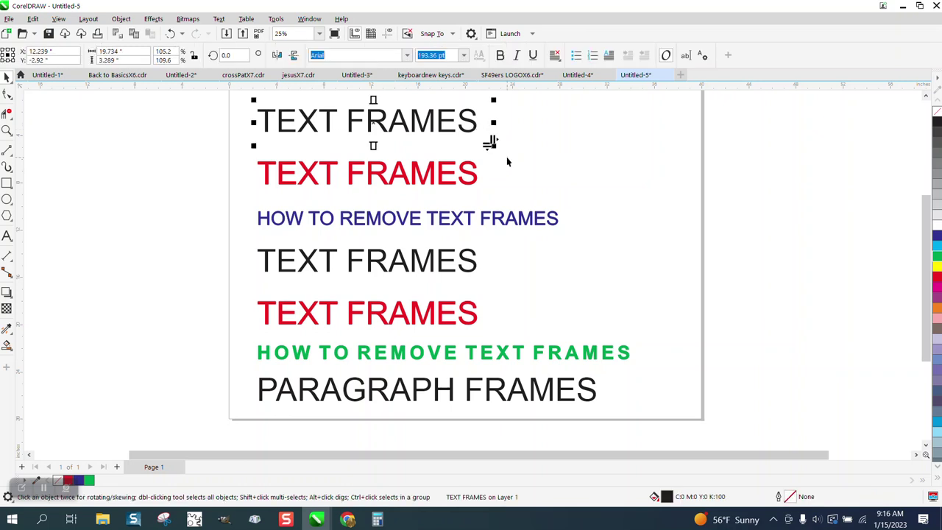
pyautogui.moveTo(492, 145); pyautogui.dragTo(537, 171)
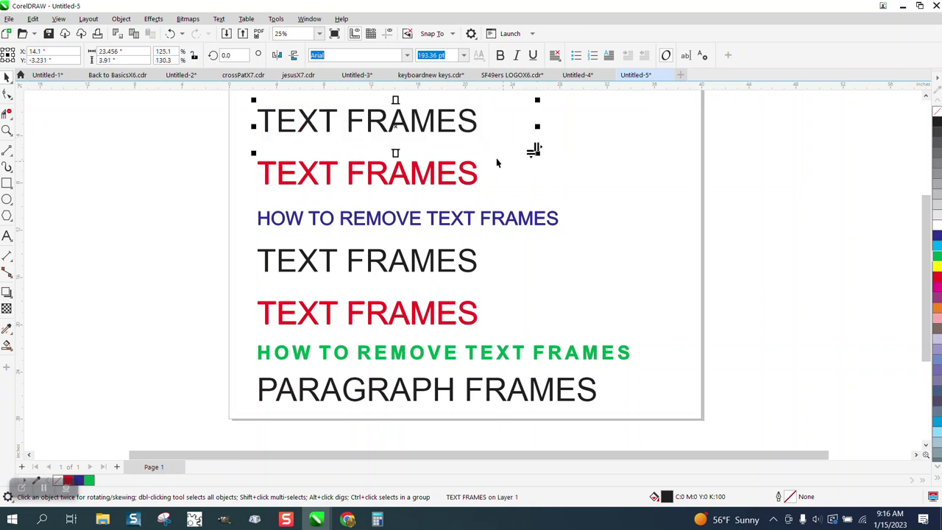
pyautogui.click(219, 19)
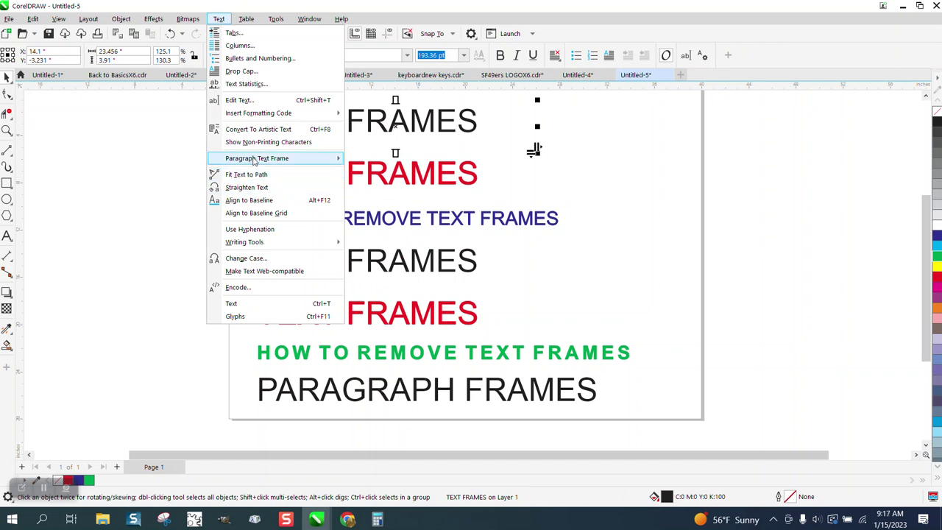
pyautogui.click(351, 163)
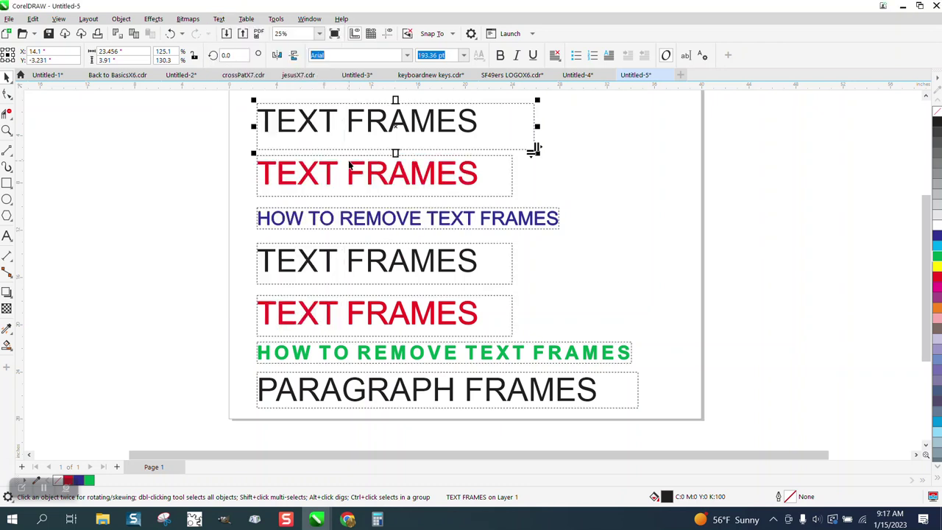
pyautogui.click(586, 159)
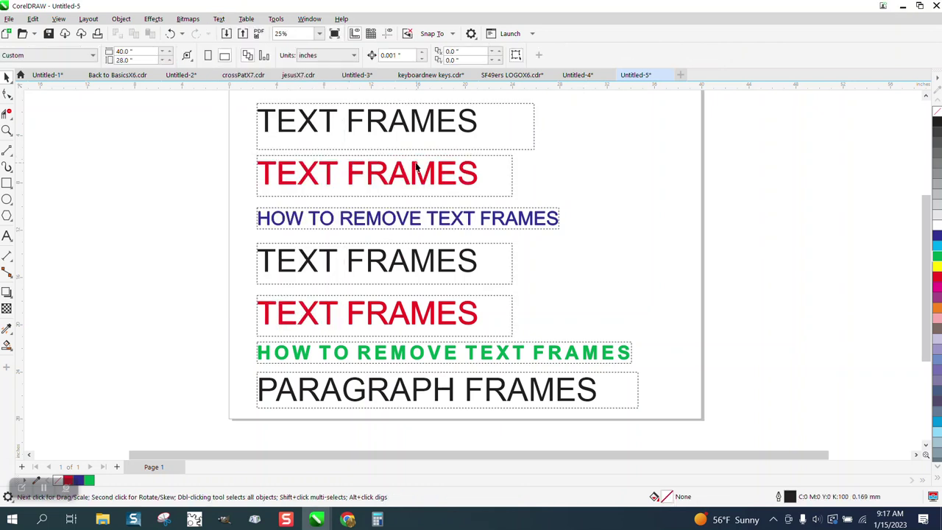
# - In Options, uncheck Show text frames under Text > Paragraph Text and confirm with OK
pyautogui.click(308, 20)
pyautogui.moveTo(276, 19)
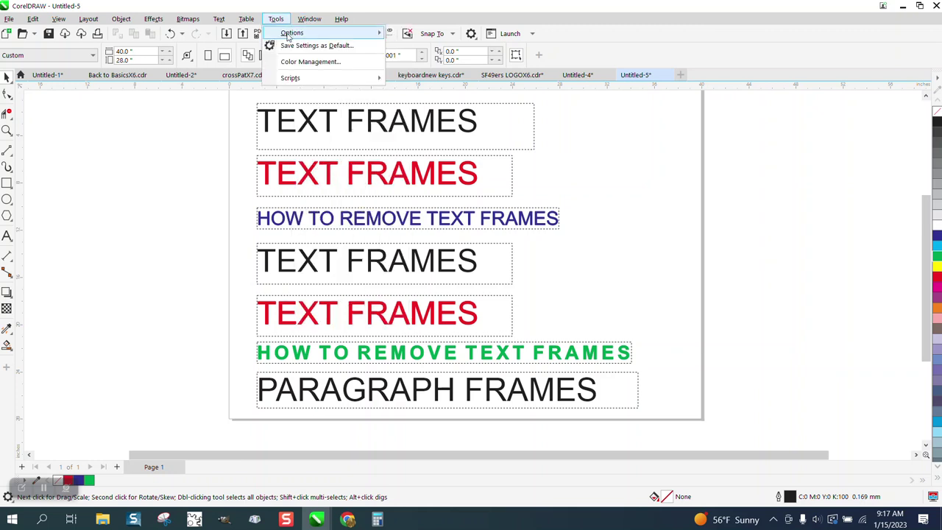
pyautogui.click(435, 40)
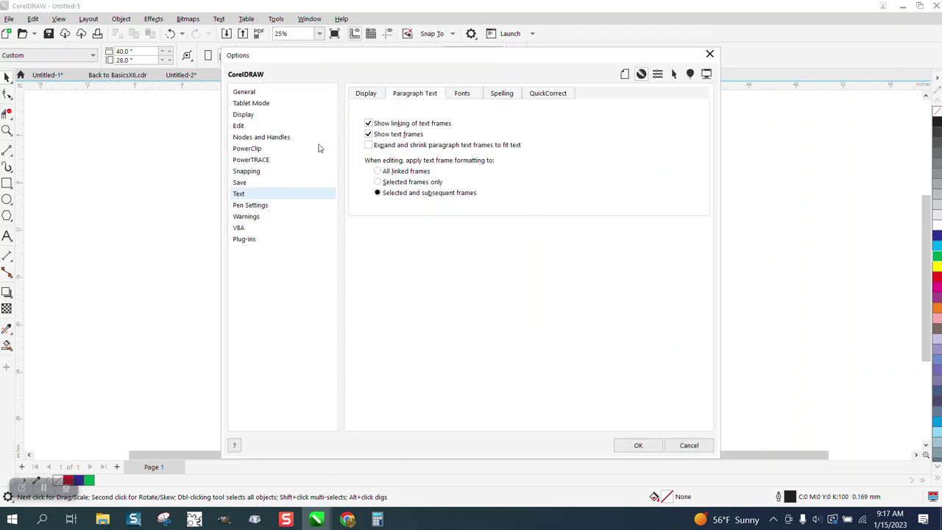
pyautogui.click(367, 94)
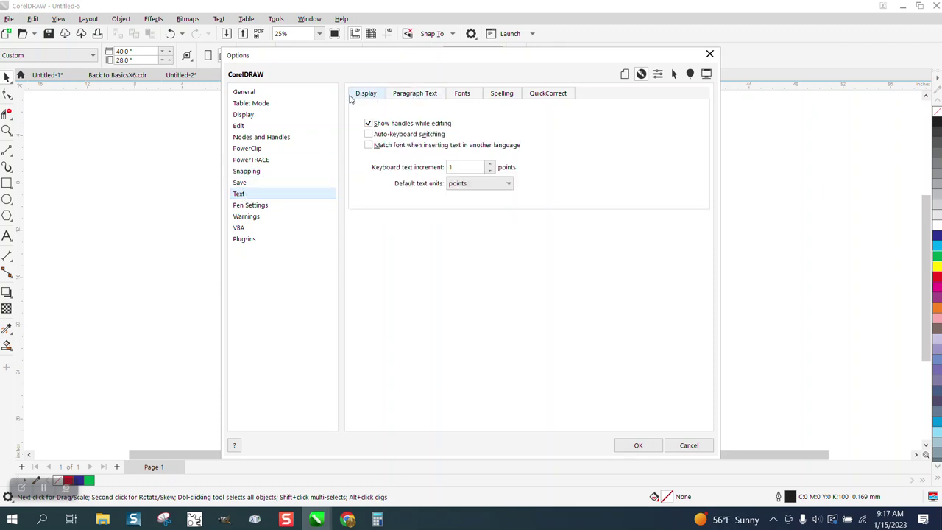
pyautogui.click(415, 95)
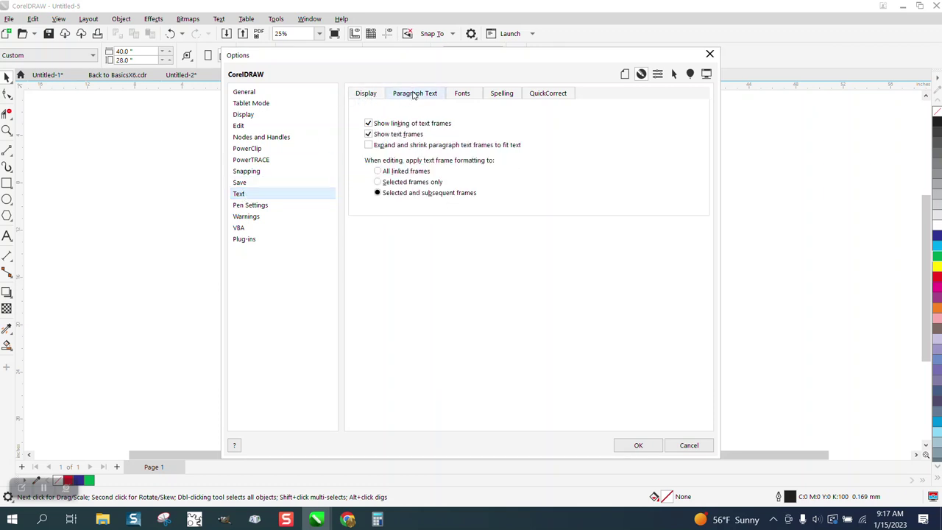
pyautogui.click(369, 135)
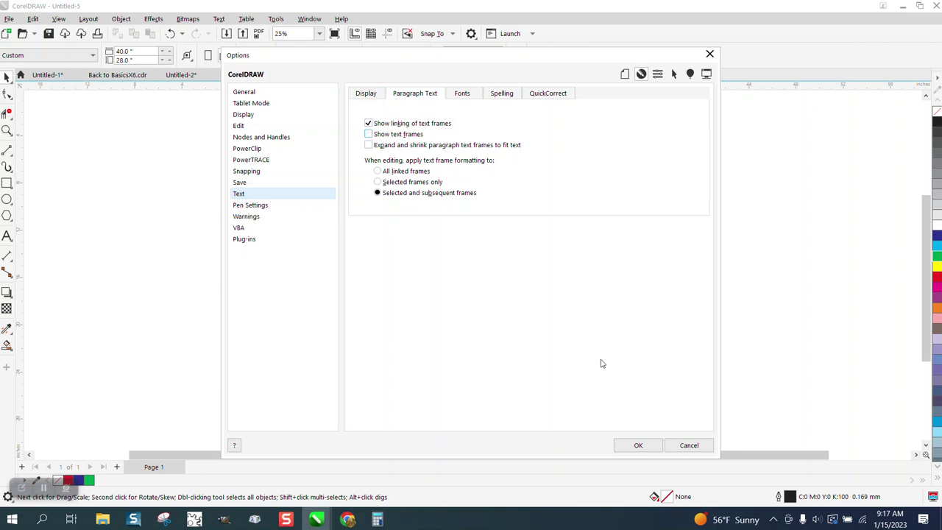
pyautogui.click(639, 445)
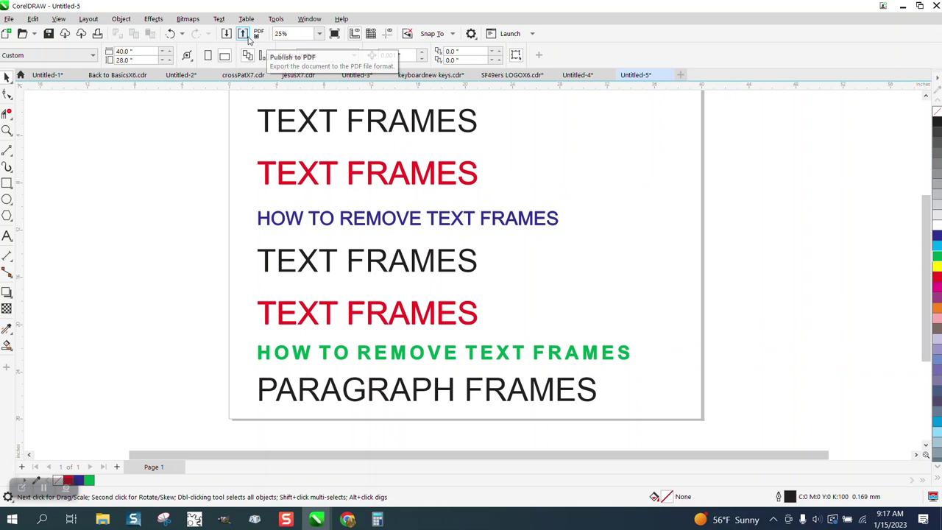
# - Re-enable Show Text Frames from the Text menu and select the top black TEXT FRAMES line
pyautogui.click(220, 20)
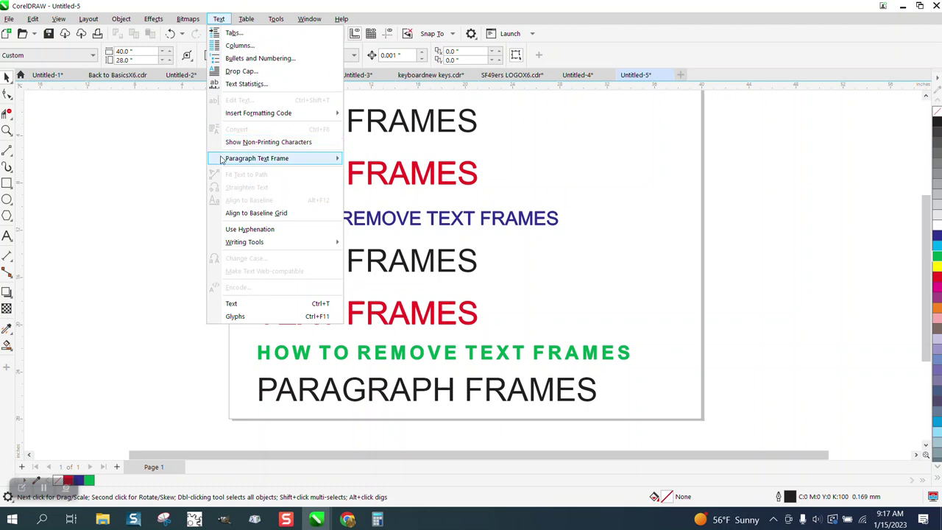
pyautogui.moveTo(337, 159)
pyautogui.click(382, 160)
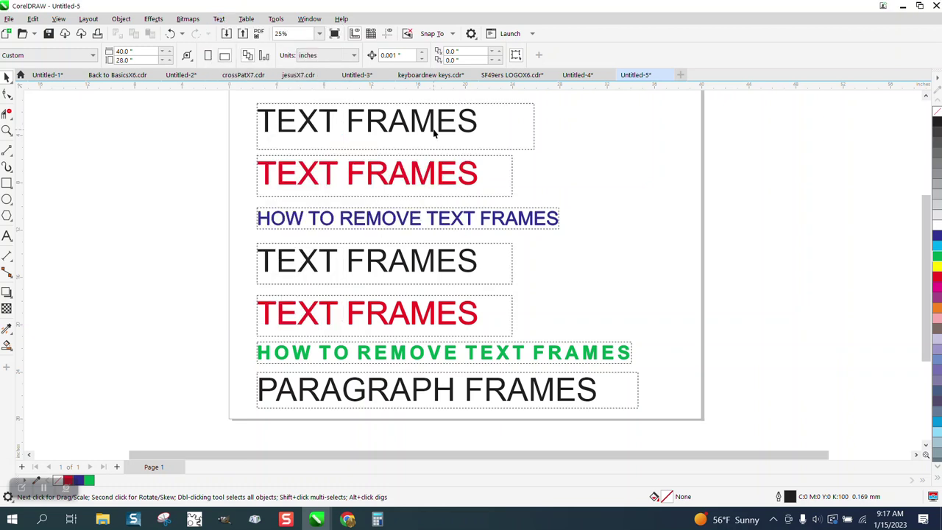
pyautogui.click(529, 126)
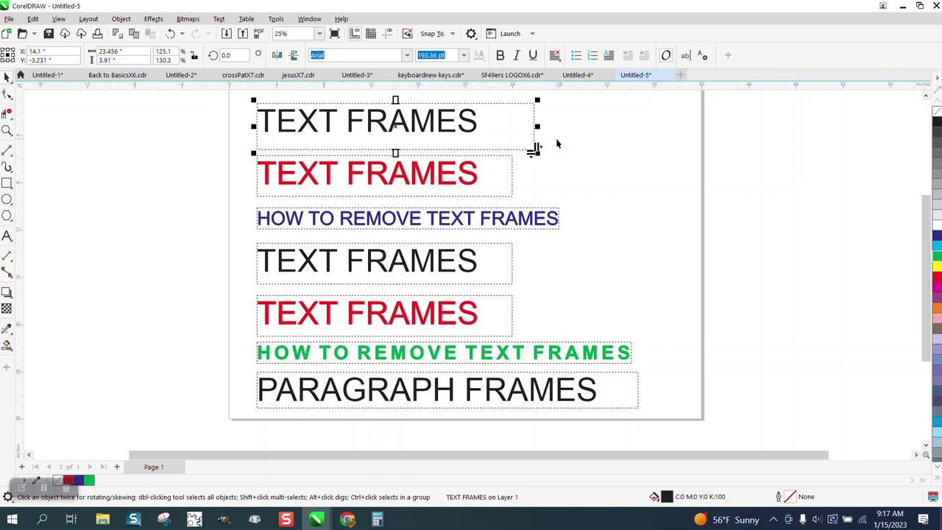
# - Convert the top black TEXT FRAMES to artistic text, nudge it up, and move the red line beneath it
pyautogui.click(564, 142)
pyautogui.click(407, 127)
pyautogui.click(219, 19)
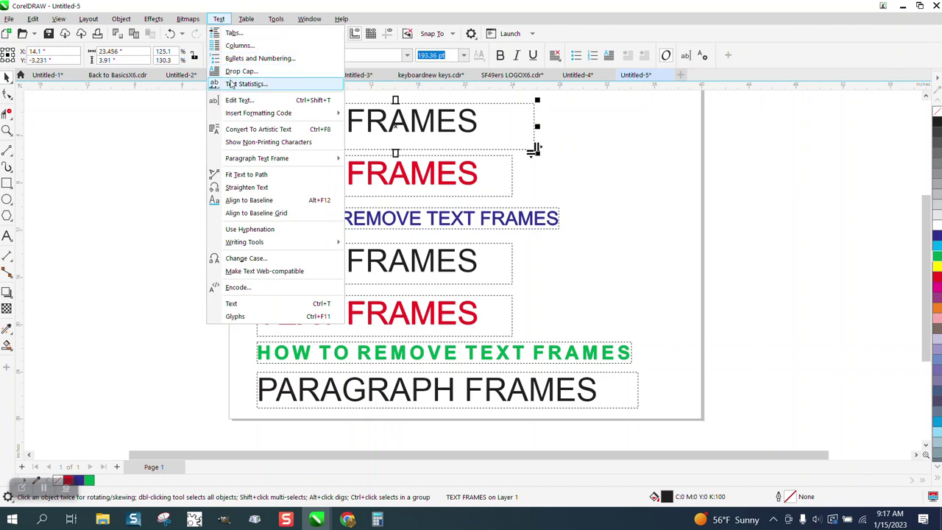
pyautogui.click(252, 131)
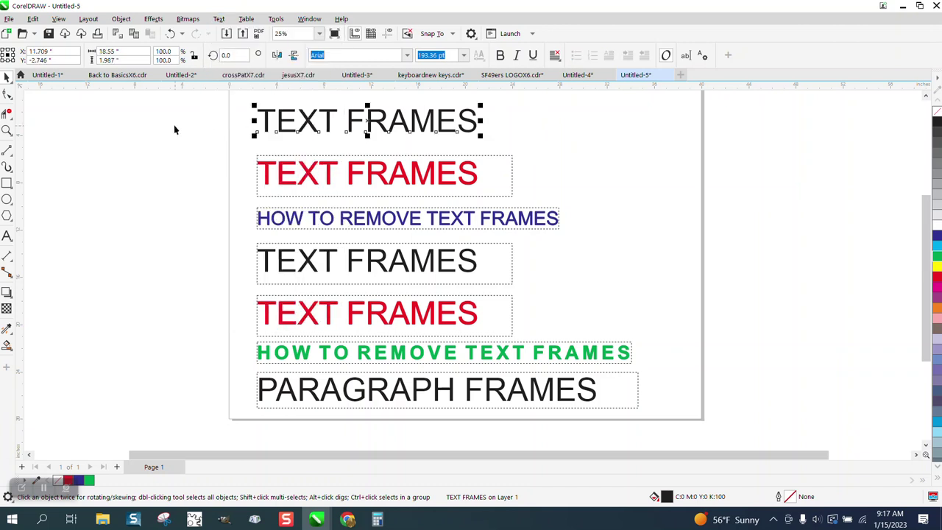
pyautogui.moveTo(383, 127)
pyautogui.mouseDown()
pyautogui.moveTo(424, 122)
pyautogui.moveTo(386, 122)
pyautogui.mouseUp()
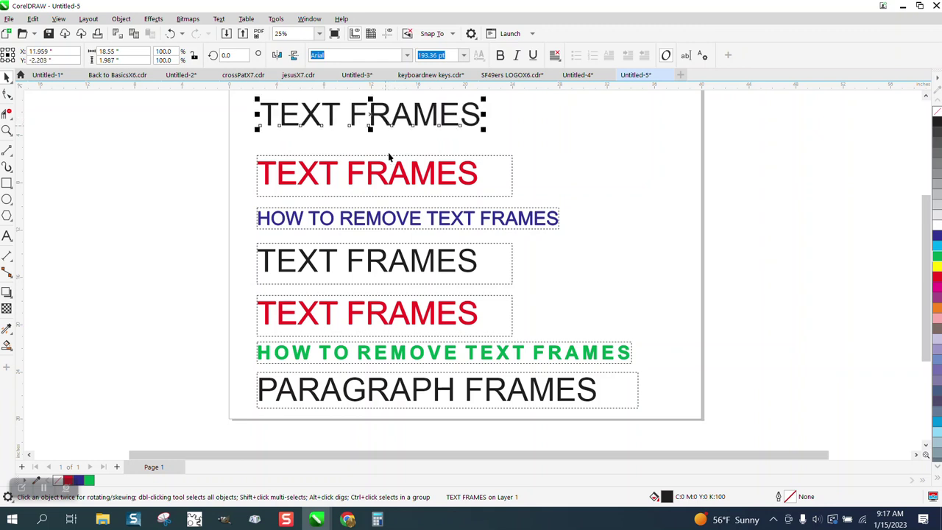
pyautogui.moveTo(402, 171)
pyautogui.mouseDown()
pyautogui.moveTo(398, 152)
pyautogui.moveTo(410, 158)
pyautogui.mouseUp()
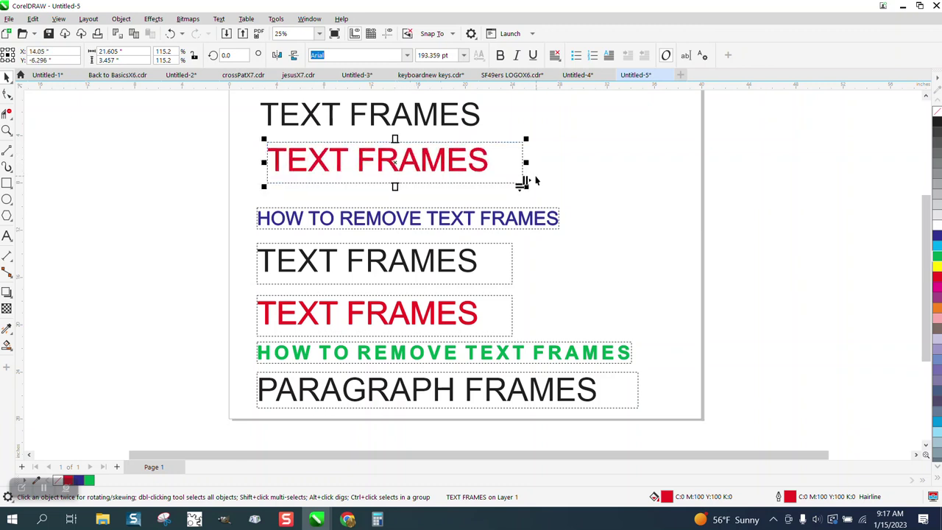
# - Widen the red frame, apply Fit Text To Frame (222.06 pt), then narrow the frame to hug the words
pyautogui.moveTo(527, 162); pyautogui.dragTo(591, 162)
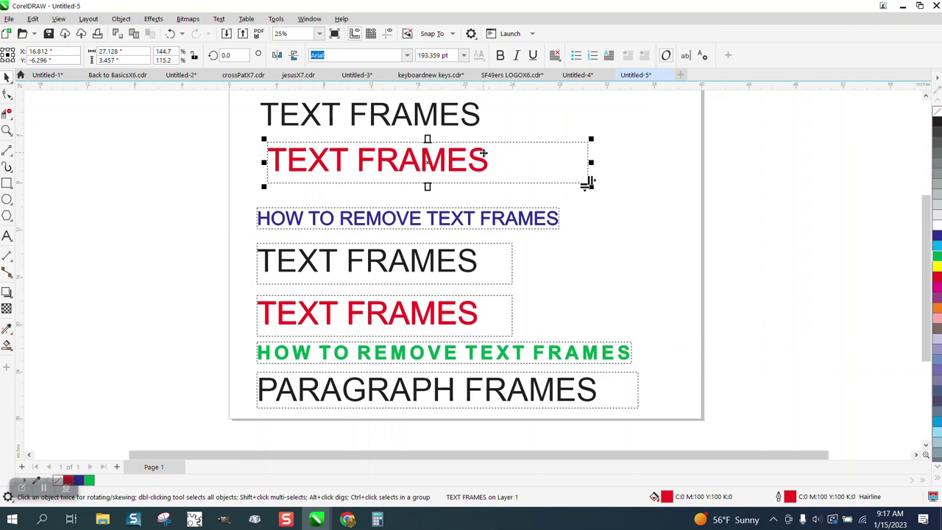
pyautogui.click(248, 20)
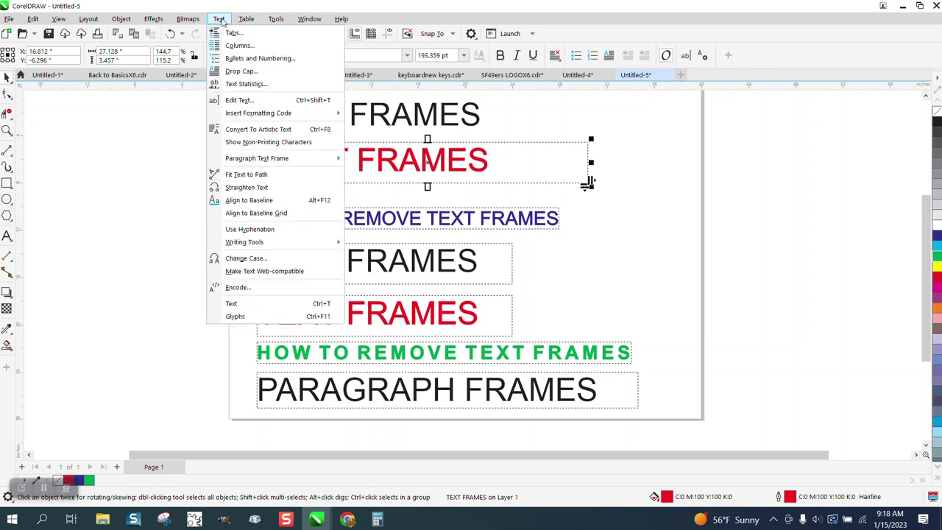
pyautogui.moveTo(239, 162)
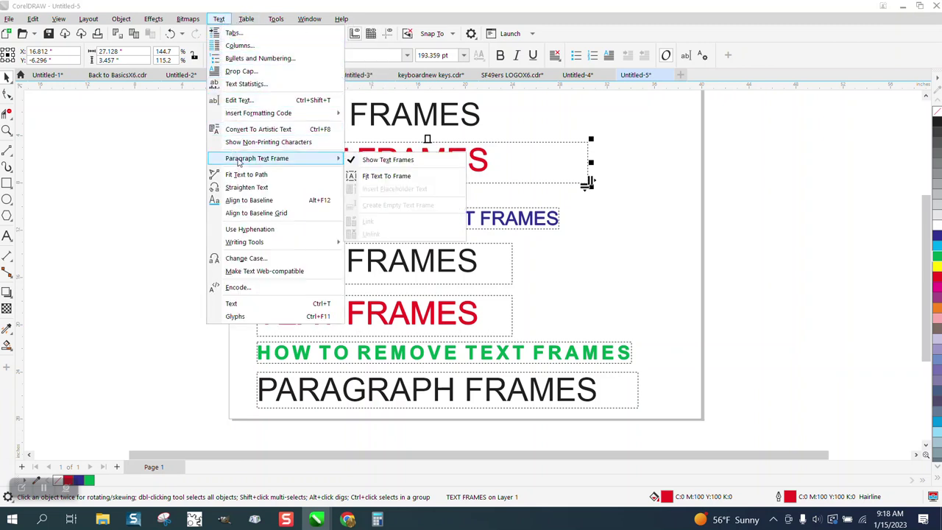
pyautogui.click(382, 179)
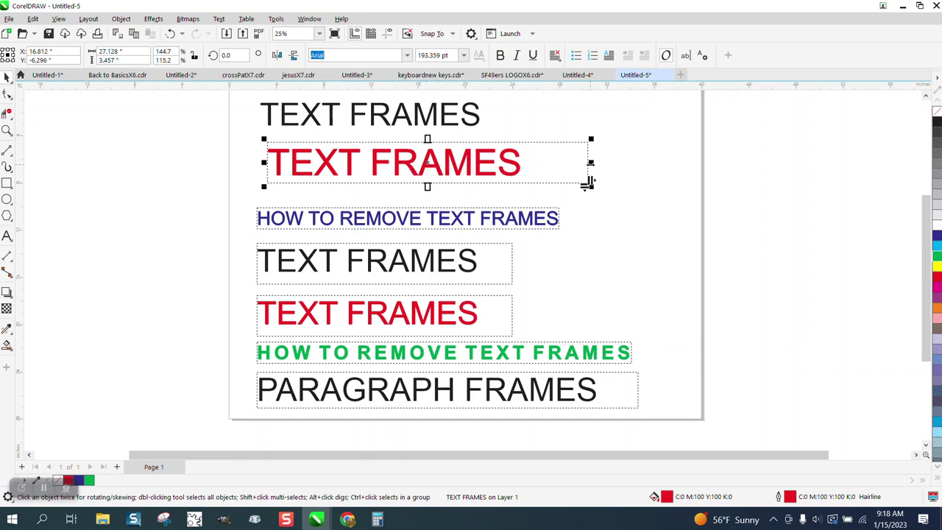
pyautogui.moveTo(591, 162); pyautogui.dragTo(529, 162)
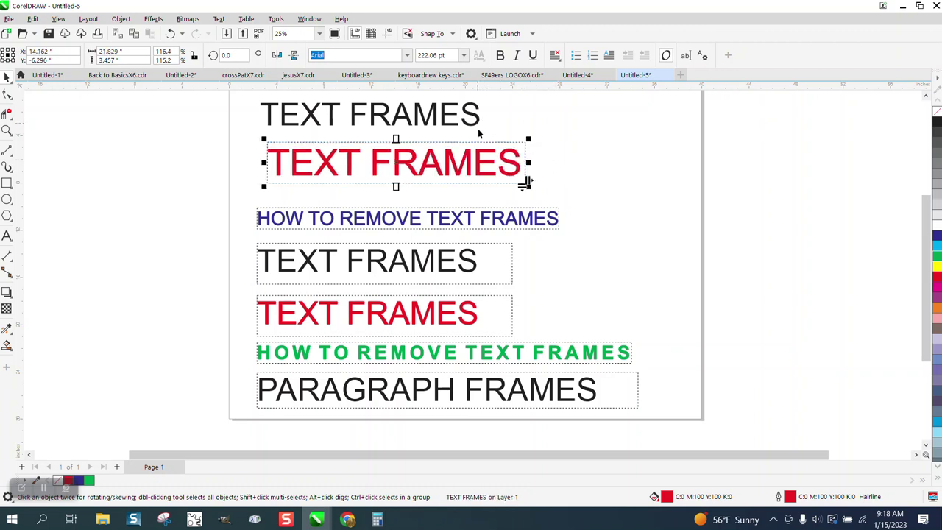
# - Move the lower black TEXT FRAMES paragraph off the page to the upper left
pyautogui.click(474, 265)
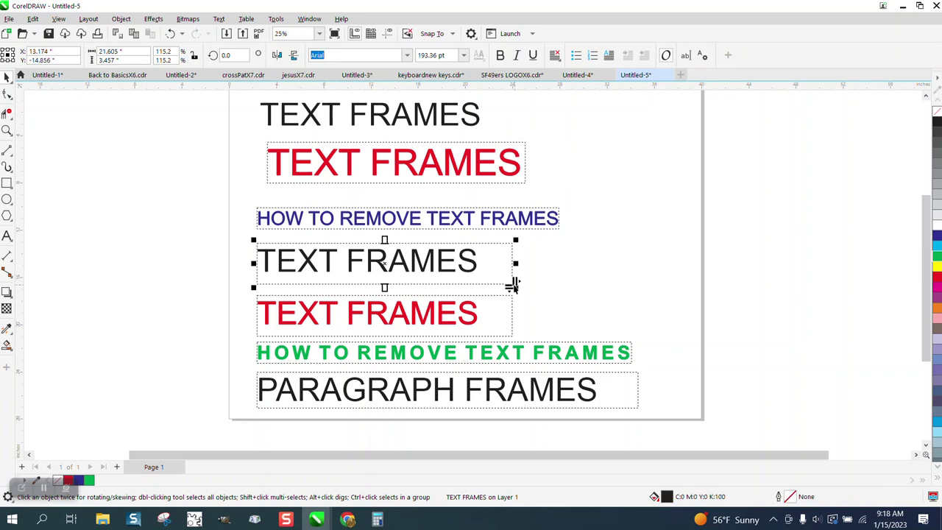
pyautogui.click(401, 259)
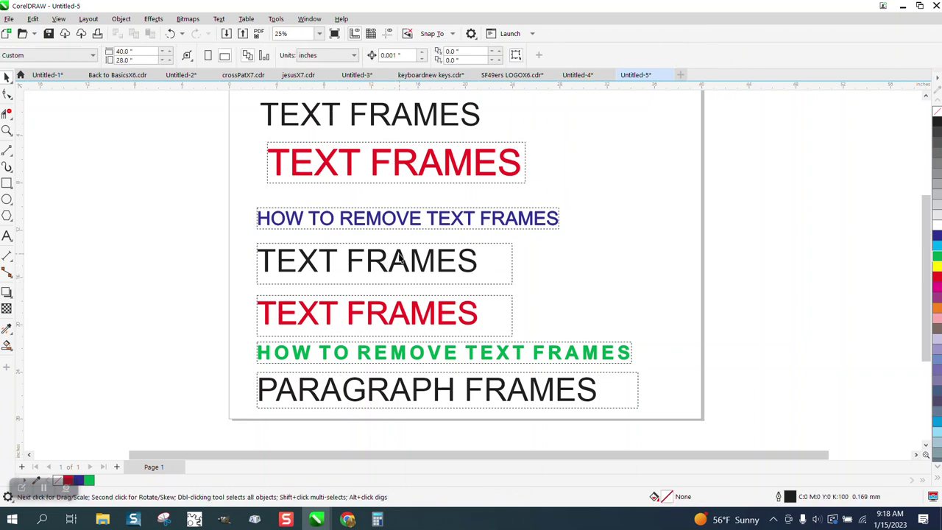
pyautogui.moveTo(382, 268); pyautogui.dragTo(94, 150)
pyautogui.scroll(-2, 312, 166)
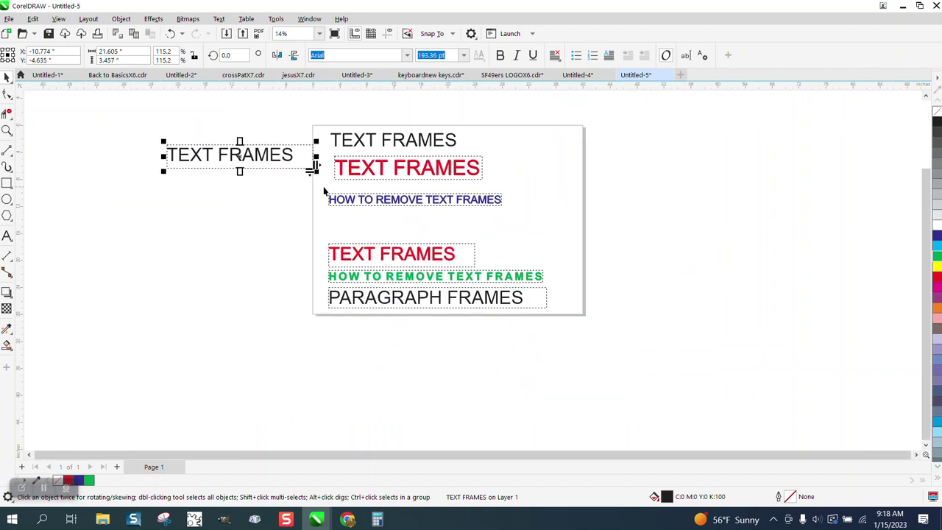
pyautogui.moveTo(208, 154); pyautogui.dragTo(157, 151)
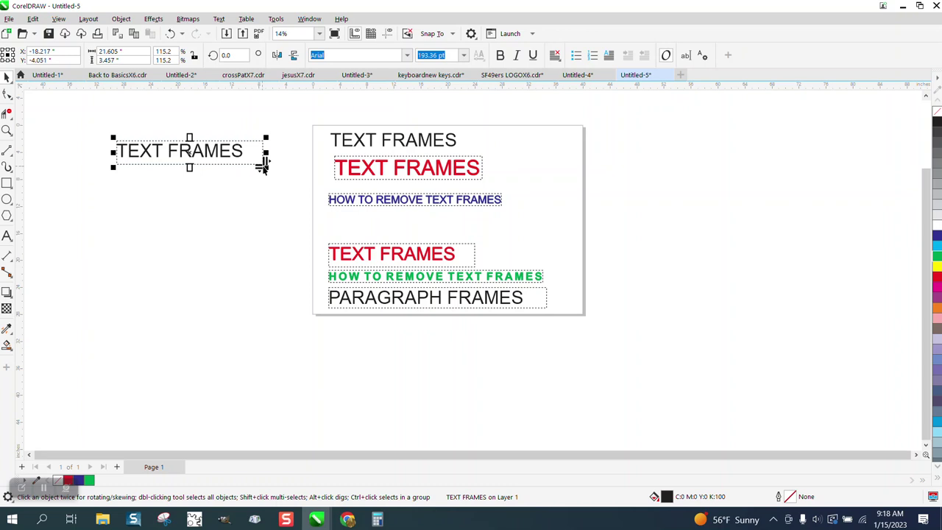
# - Stretch its frame wider and taller, then apply Fit Text To Frame to enlarge the text
pyautogui.moveTo(264, 165); pyautogui.dragTo(319, 174)
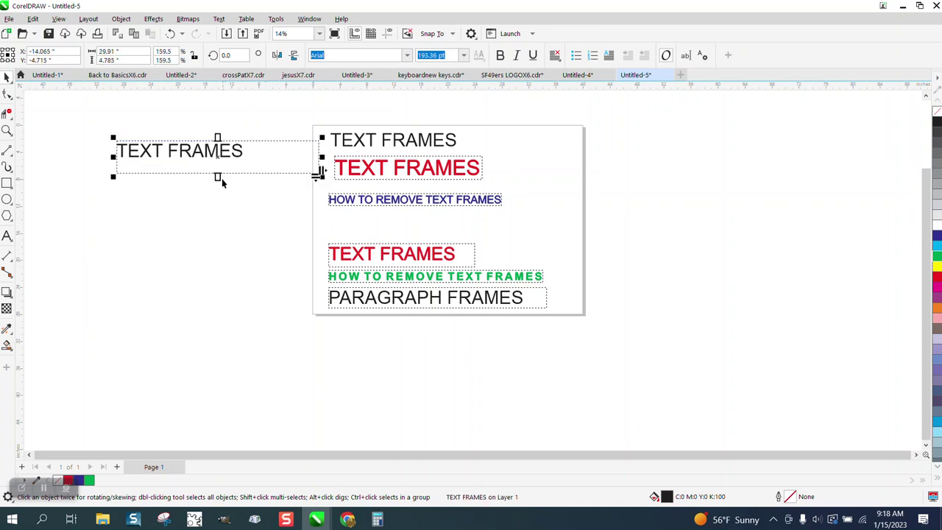
pyautogui.moveTo(215, 192); pyautogui.dragTo(213, 199)
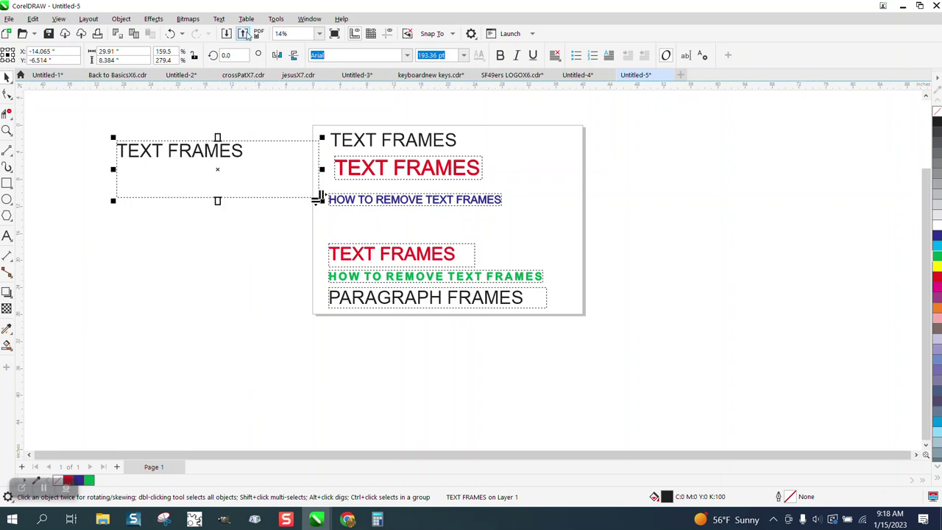
pyautogui.click(218, 19)
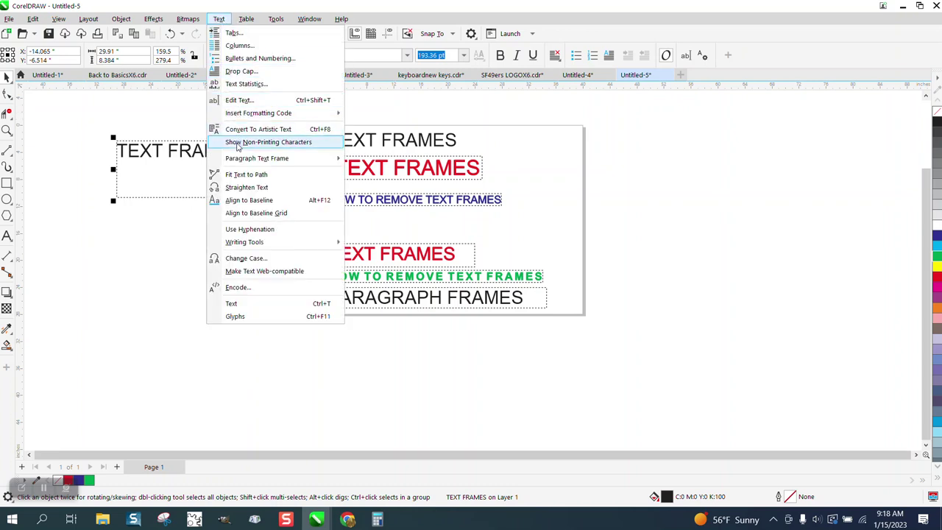
pyautogui.moveTo(269, 160)
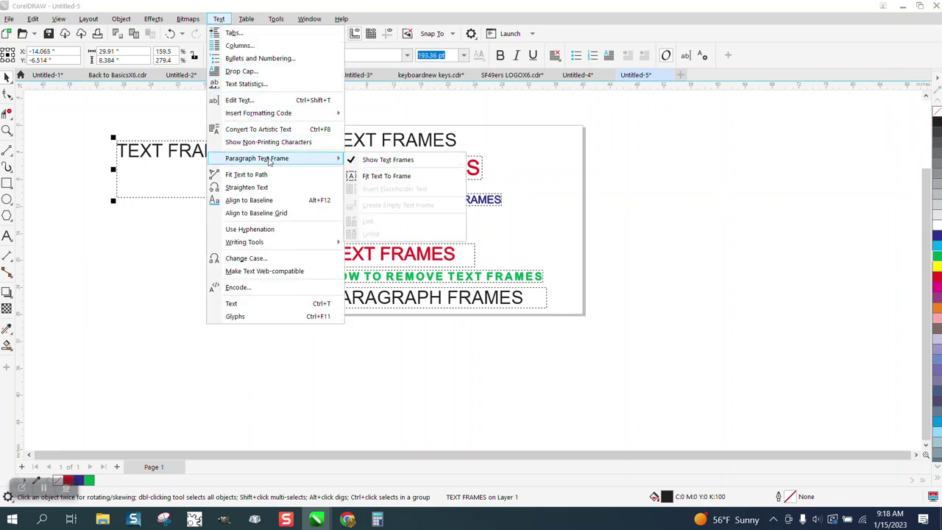
pyautogui.click(367, 177)
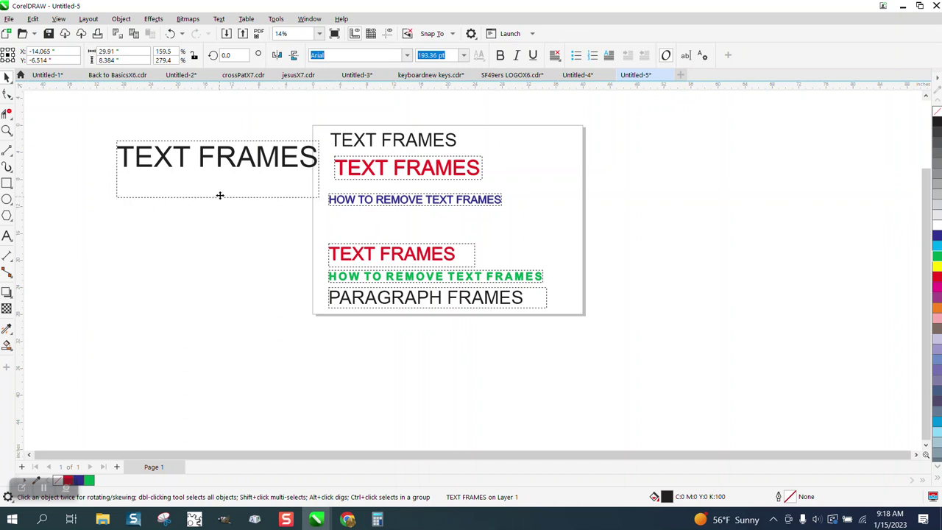
# - Shift the off-page frame up-left, adjust its height, and widen it to 33.558 by 8.968 inches
pyautogui.moveTo(218, 194); pyautogui.dragTo(197, 178)
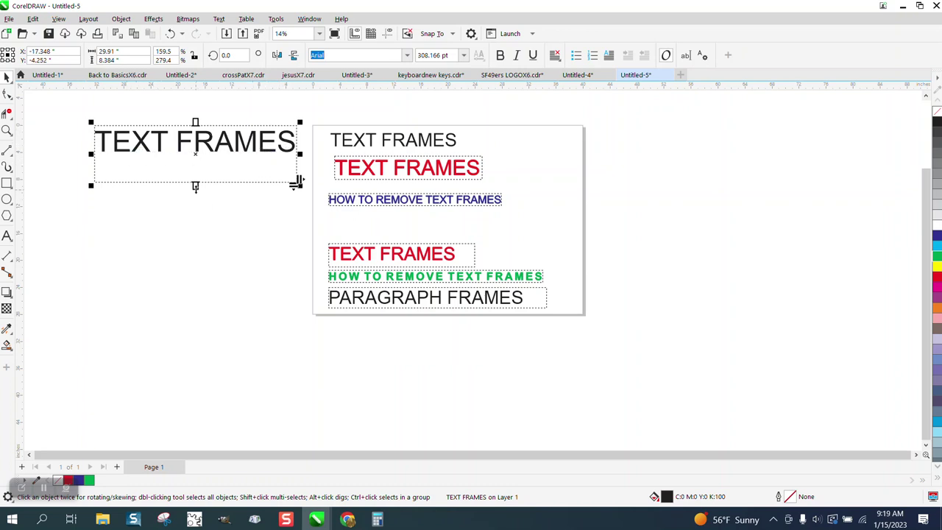
pyautogui.moveTo(196, 187)
pyautogui.mouseDown()
pyautogui.moveTo(197, 162)
pyautogui.moveTo(197, 187)
pyautogui.mouseUp()
pyautogui.moveTo(297, 156); pyautogui.dragTo(324, 156)
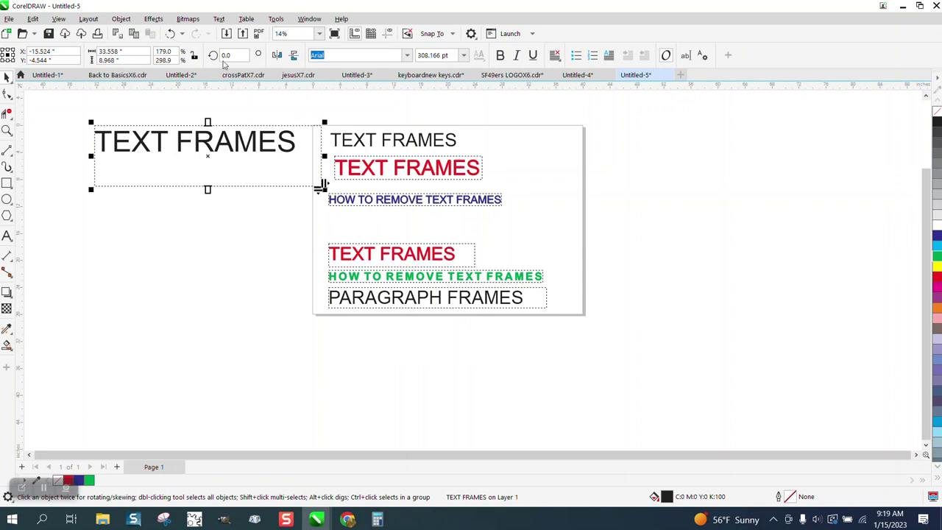
# - Switch off Text > Paragraph Text Frame > Show Text Frames to hide the dashed outlines
pyautogui.click(219, 20)
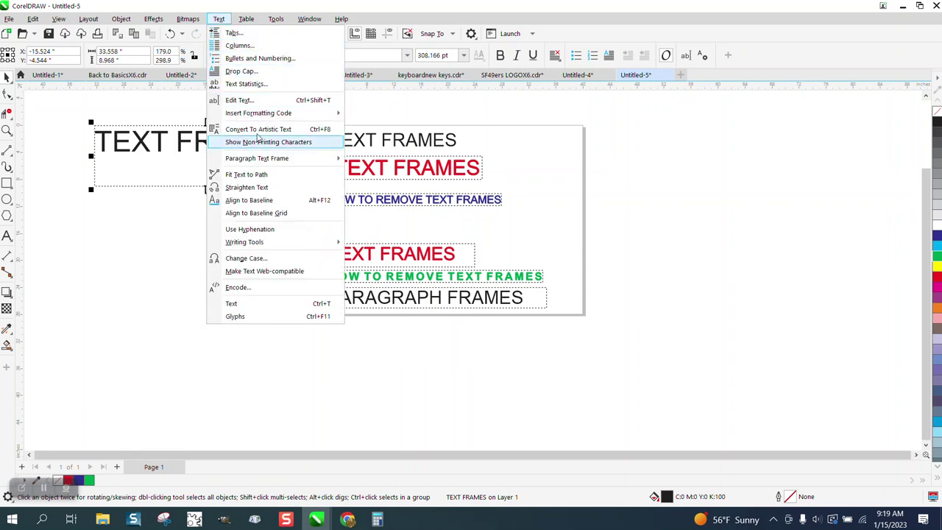
pyautogui.moveTo(303, 159)
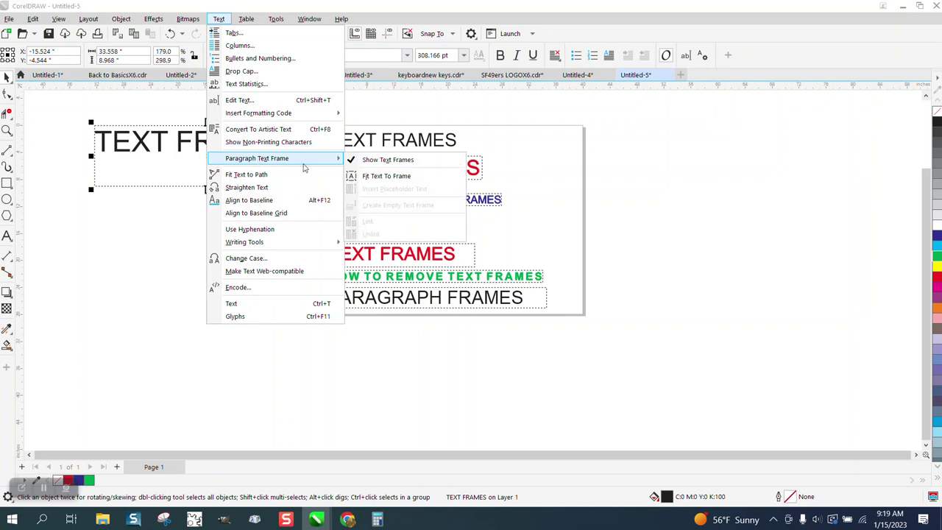
pyautogui.click(353, 164)
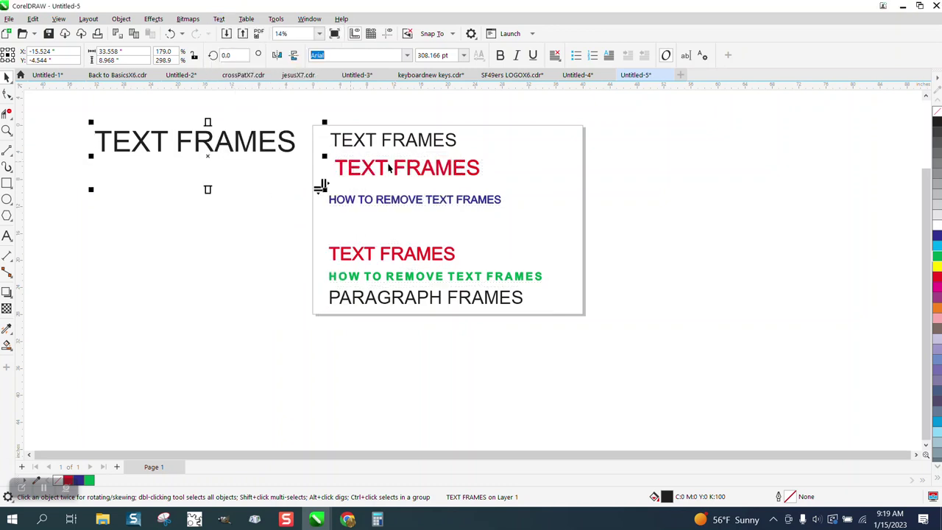
# - Make the off-page TEXT FRAMES frame slightly taller, deselect, and zoom in on the page
pyautogui.click(456, 145)
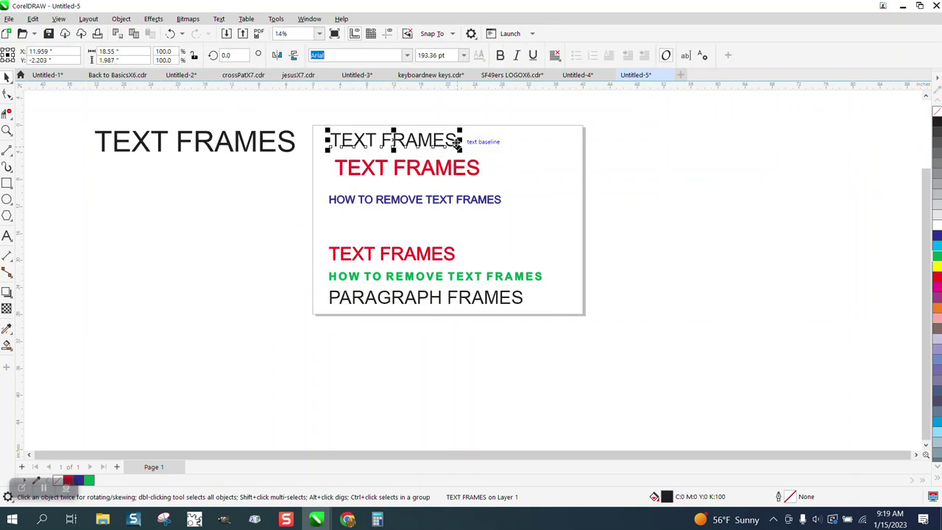
pyautogui.click(292, 146)
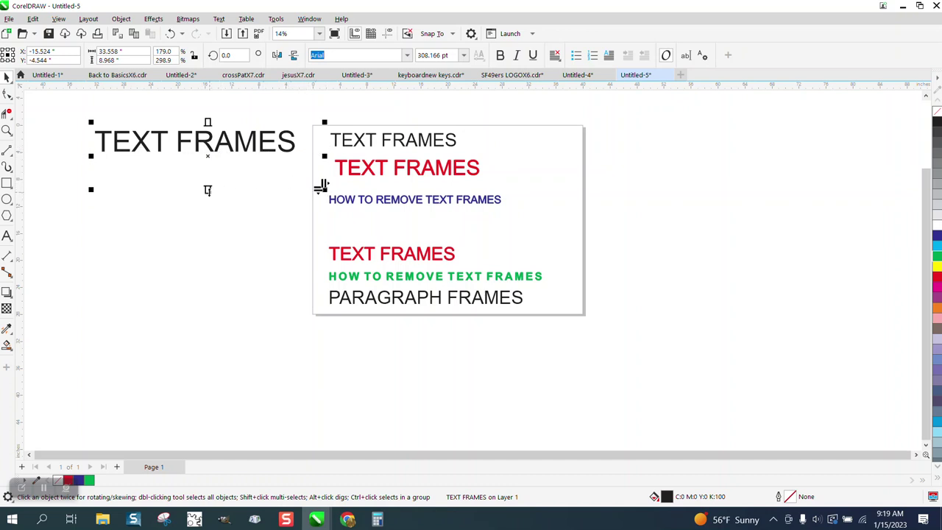
pyautogui.moveTo(208, 189)
pyautogui.mouseDown()
pyautogui.moveTo(210, 165)
pyautogui.moveTo(208, 199)
pyautogui.mouseUp()
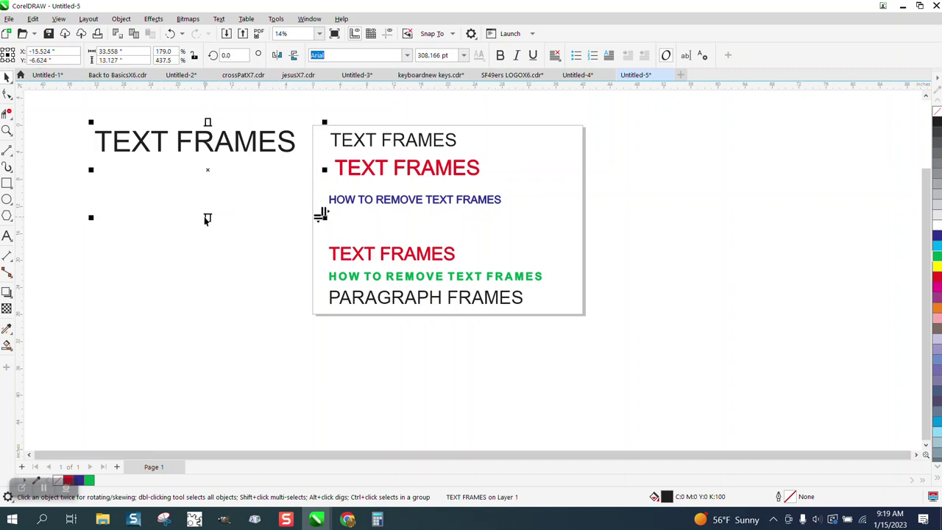
pyautogui.click(205, 215)
pyautogui.scroll(-1, 268, 189)
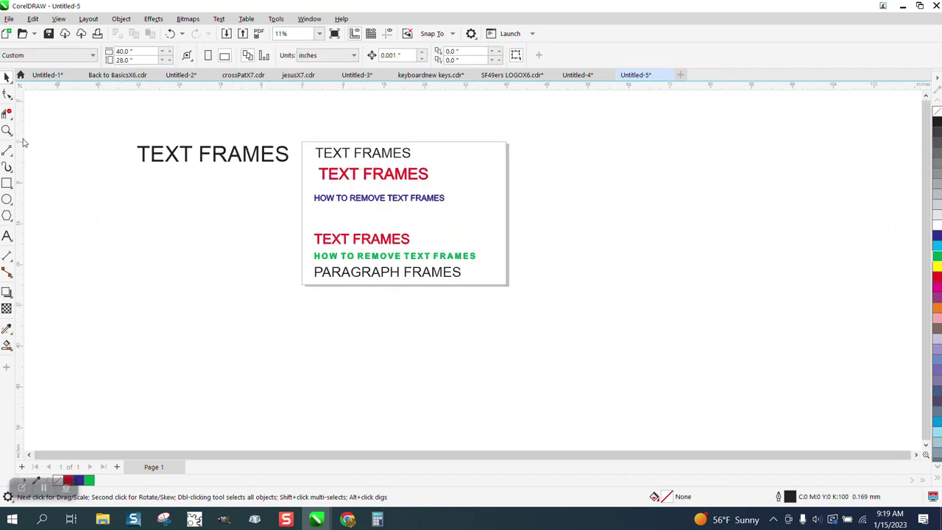
pyautogui.moveTo(286, 142); pyautogui.dragTo(551, 331)
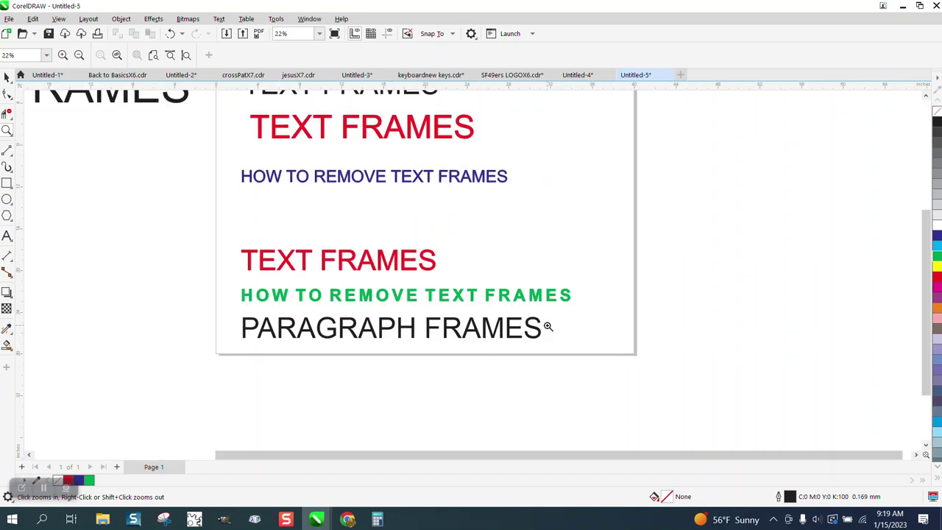